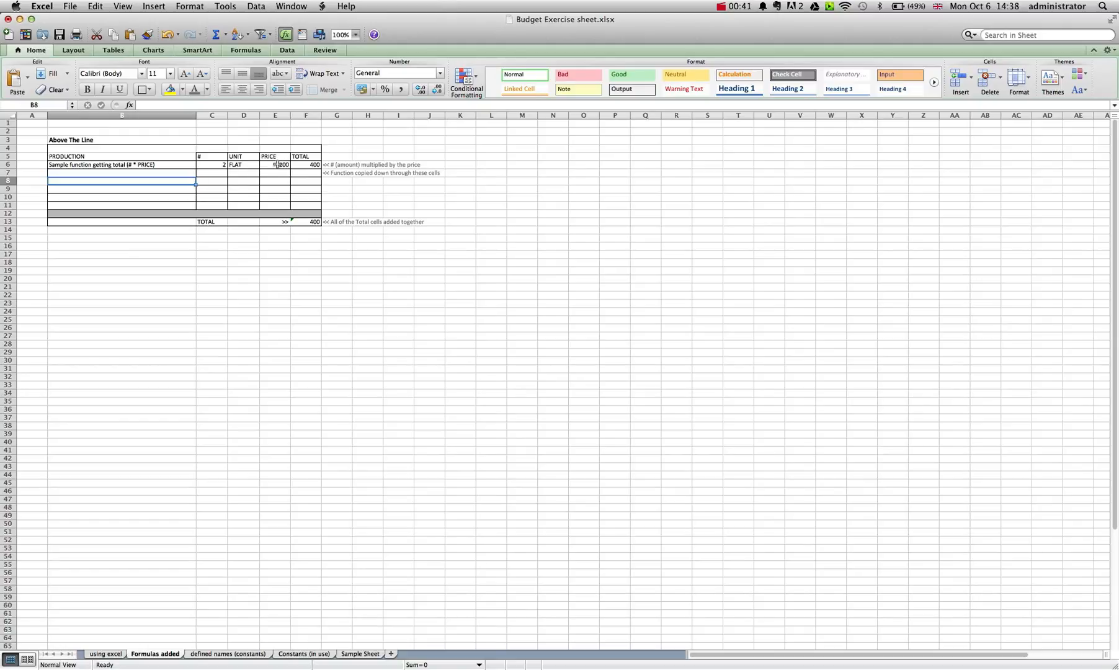
Examine the sample row's # and PRICE cells and the formula in F6 that multiplies them.
click(278, 165)
click(303, 167)
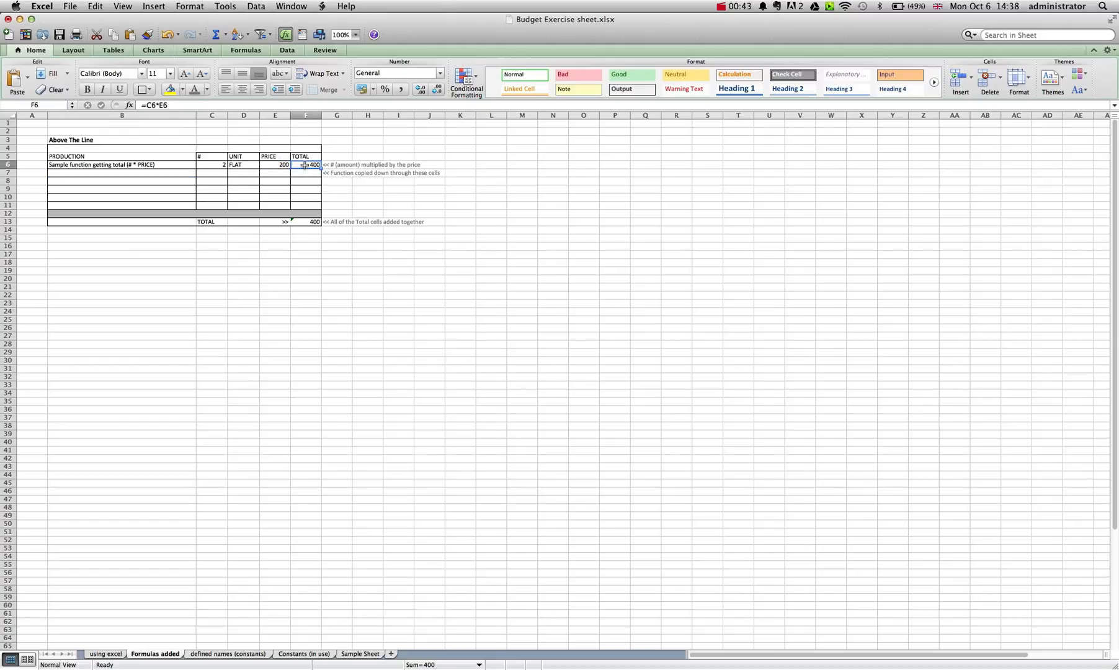
click(108, 173)
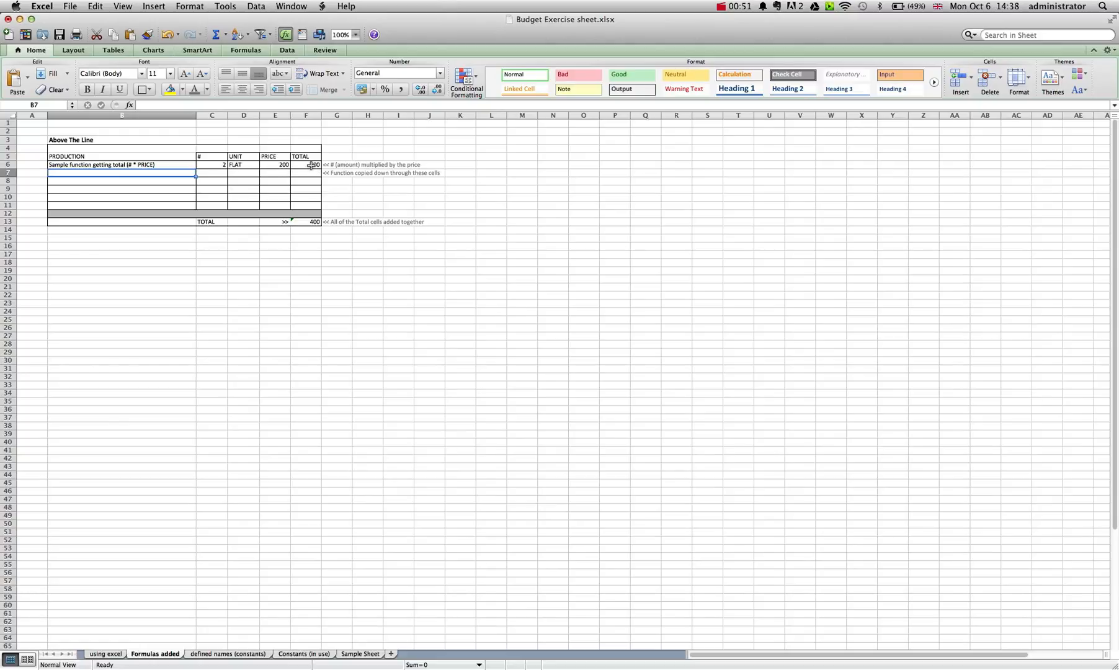
click(310, 166)
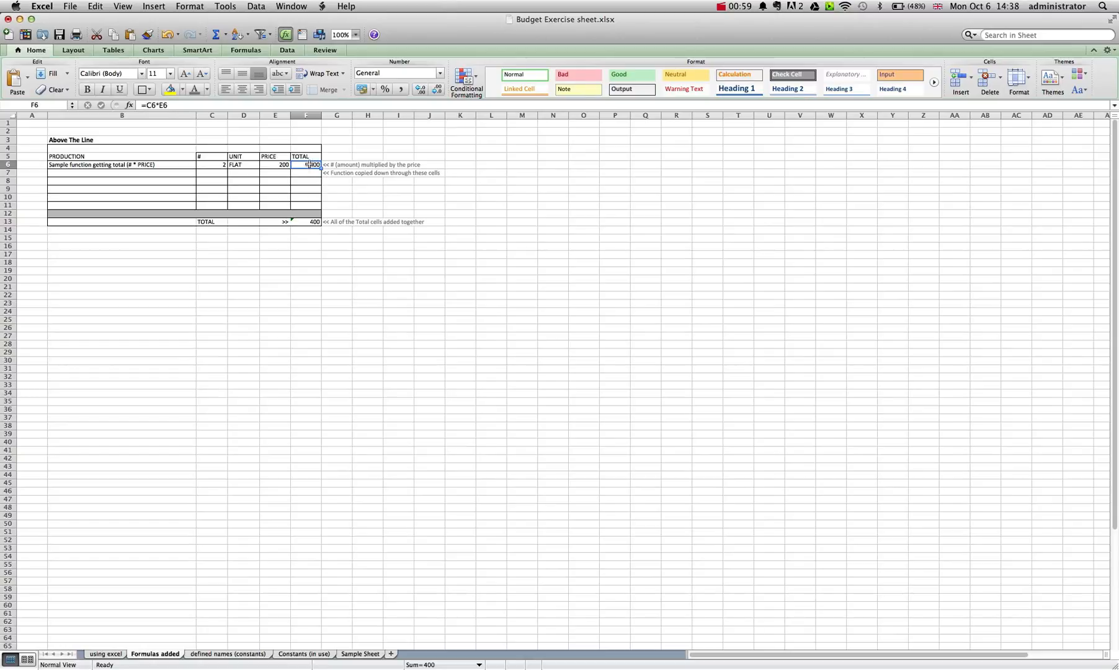
click(215, 163)
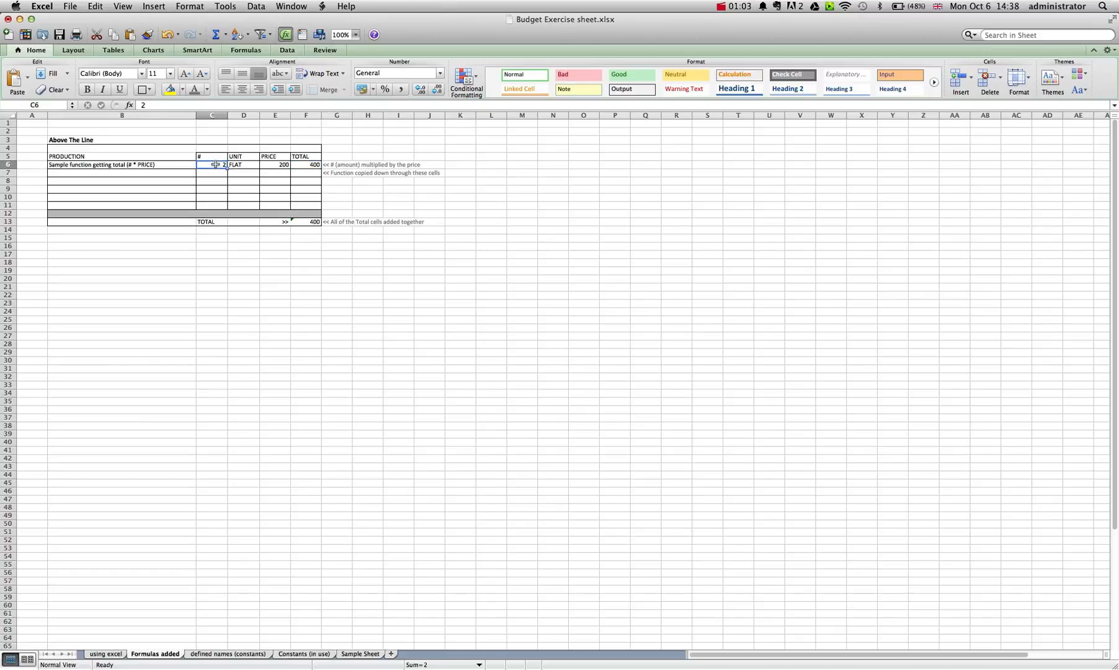
click(272, 164)
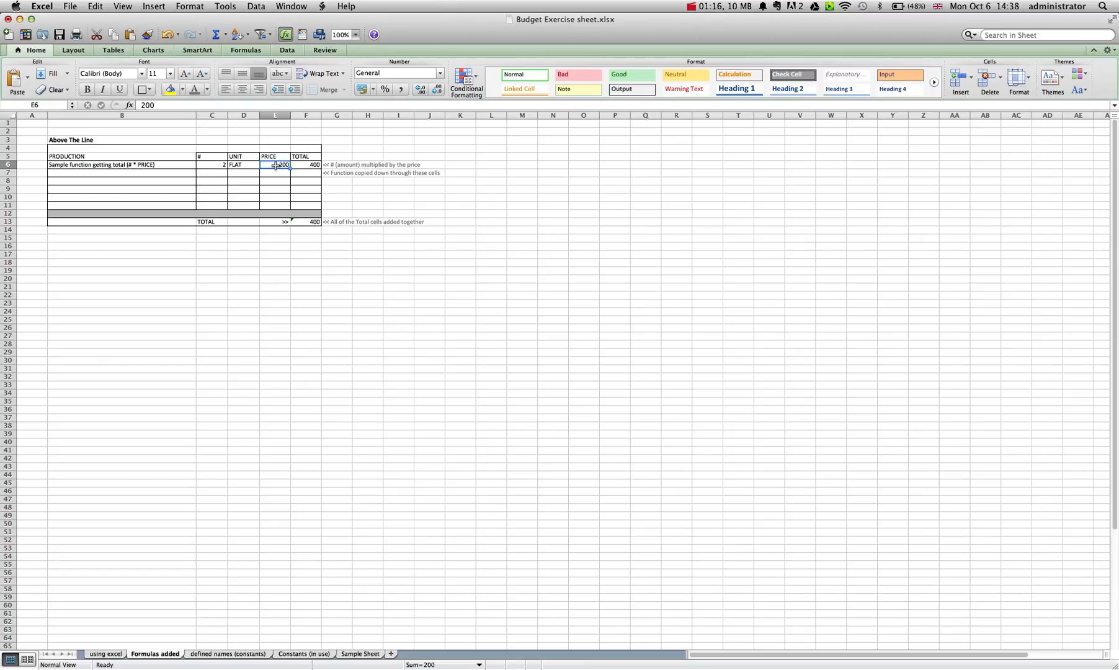
click(211, 164)
click(281, 164)
Copy the multiplication formula in F6 down the TOTAL column through F11.
click(311, 164)
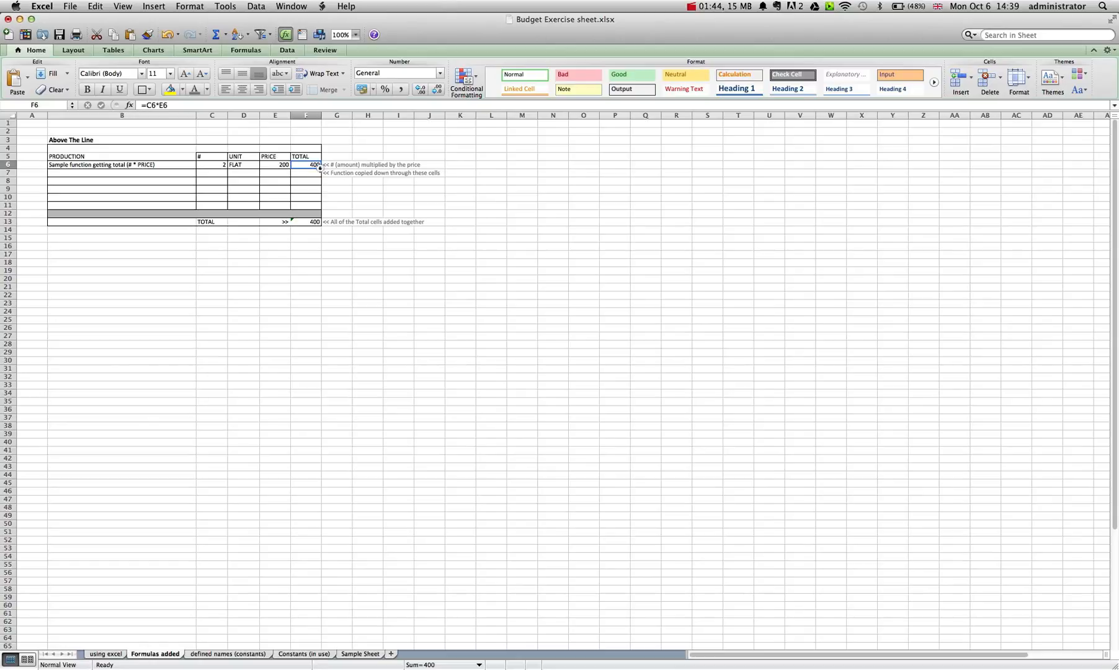
drag(320, 168, 317, 208)
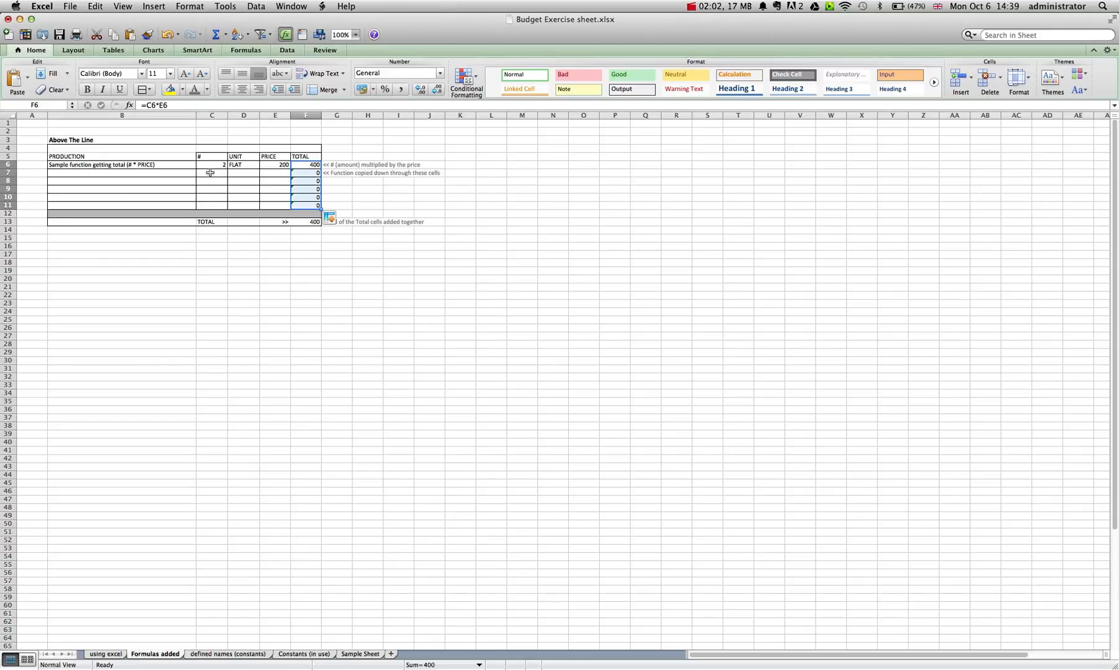
click(275, 174)
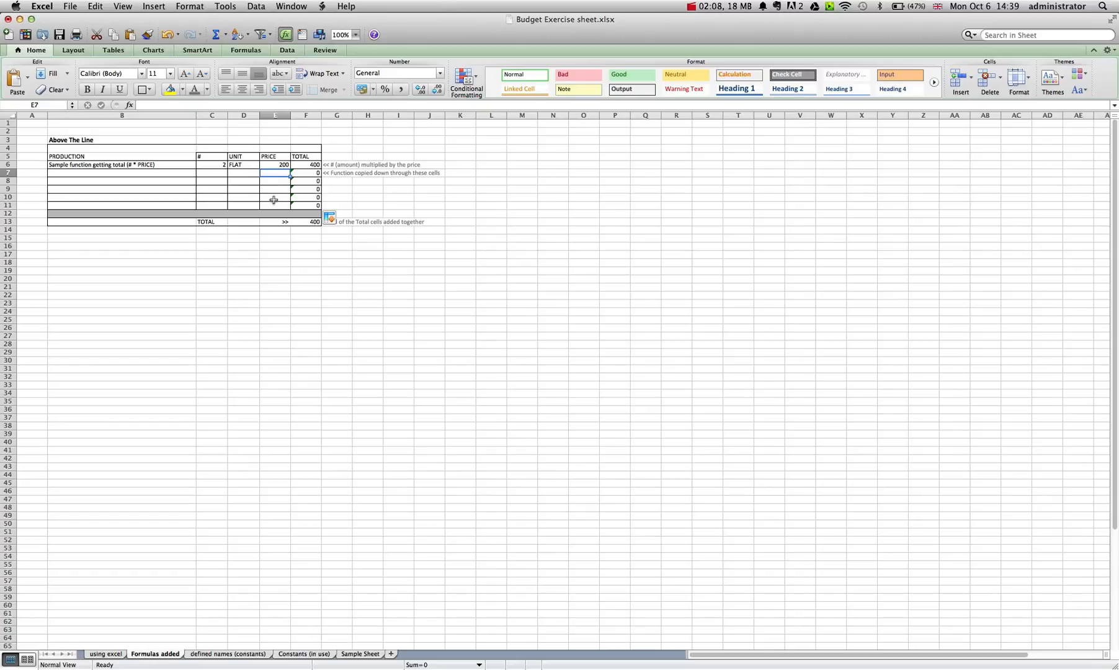
click(305, 166)
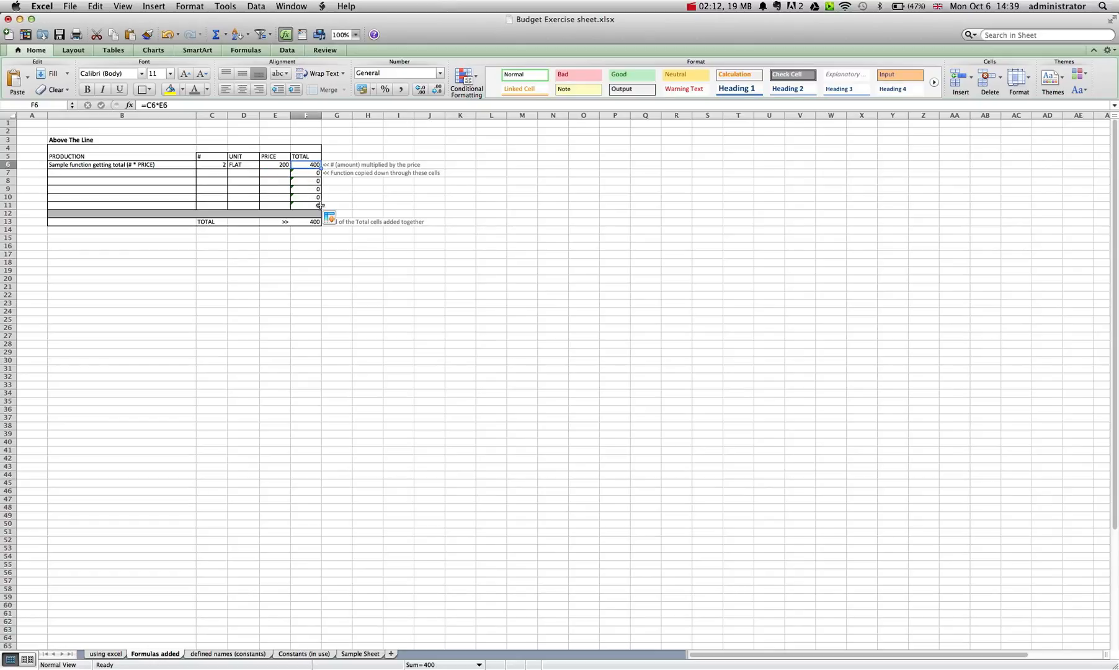
Fill in row 7 with Camera operator, # 10, unit FLAT and price 350, and check its total formula.
click(108, 171)
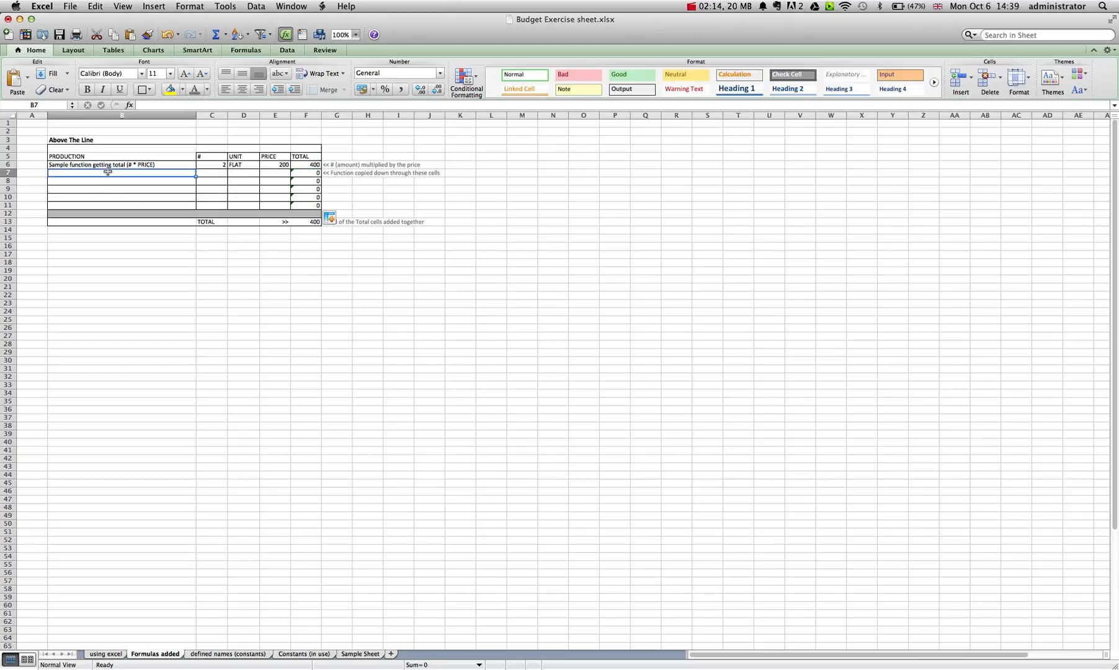
text(Camera operator)
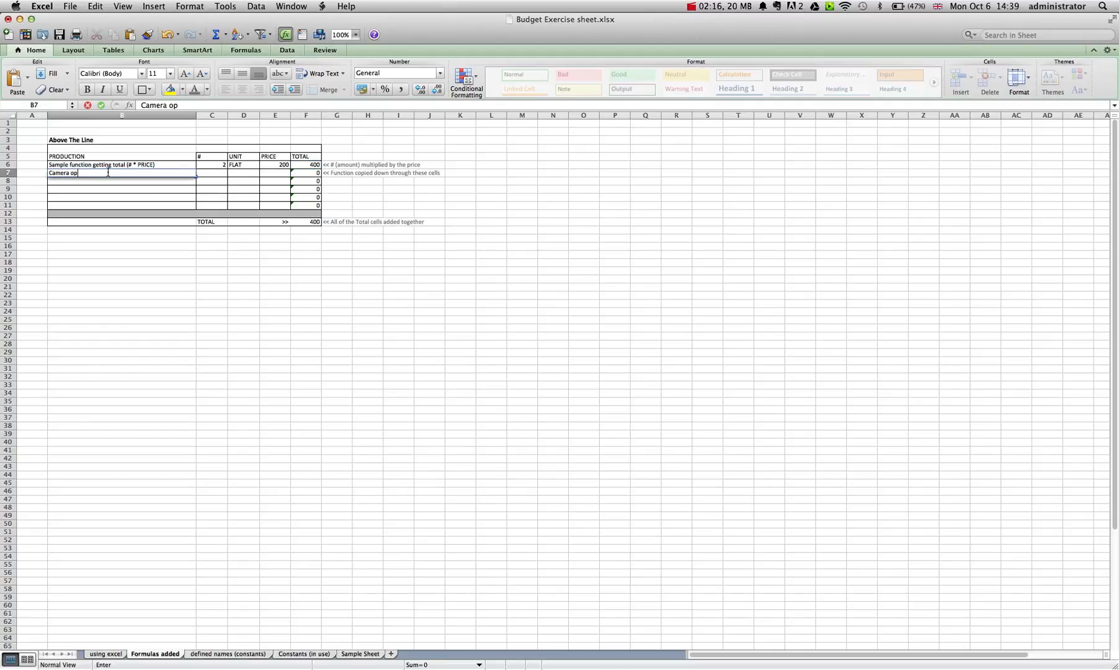
click(208, 173)
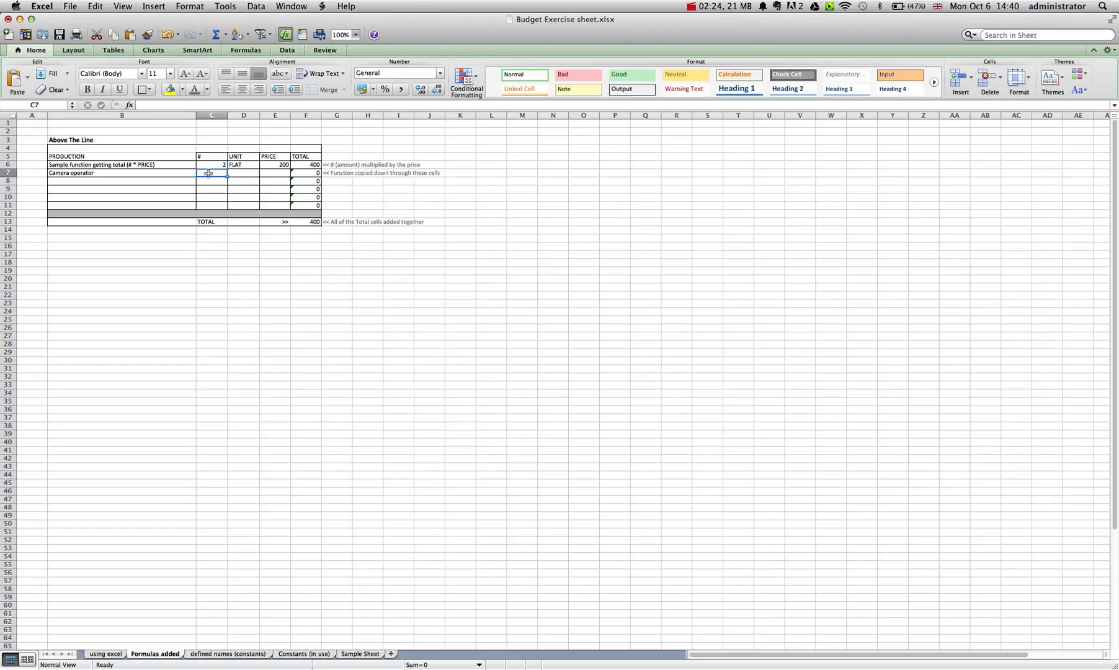
text(10)
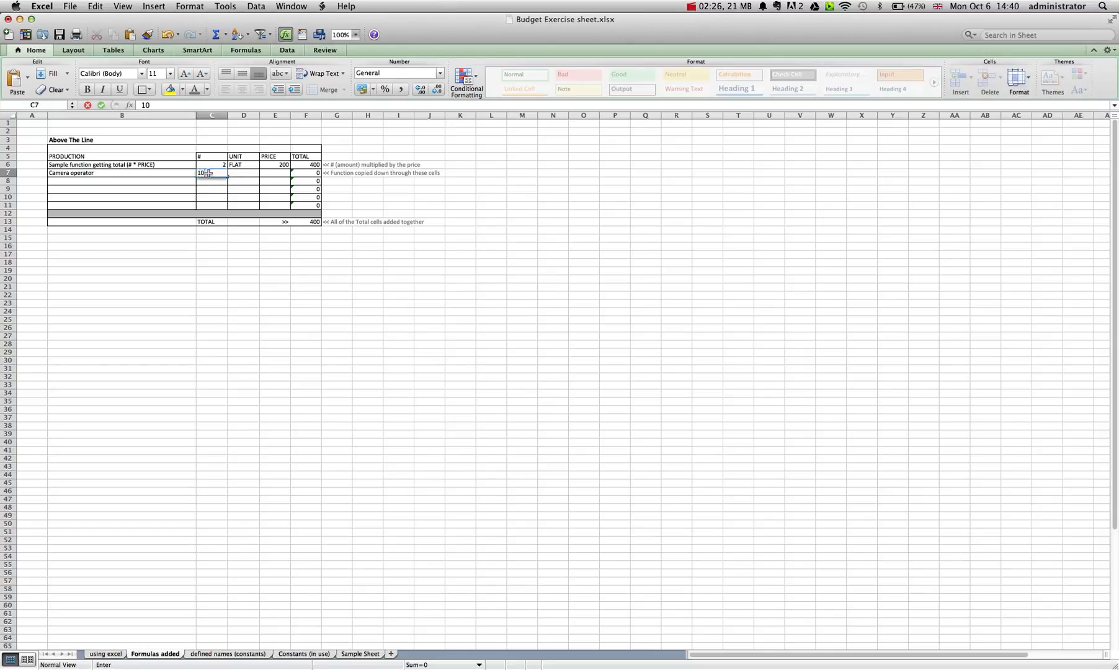
click(236, 173)
text(FLAT)
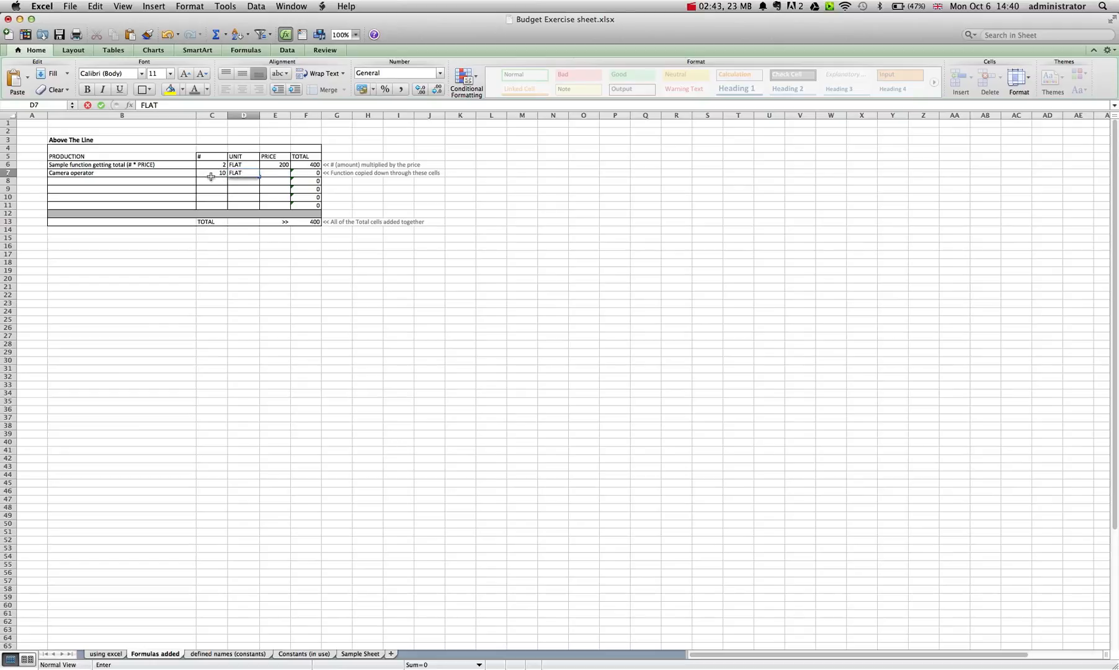
click(270, 176)
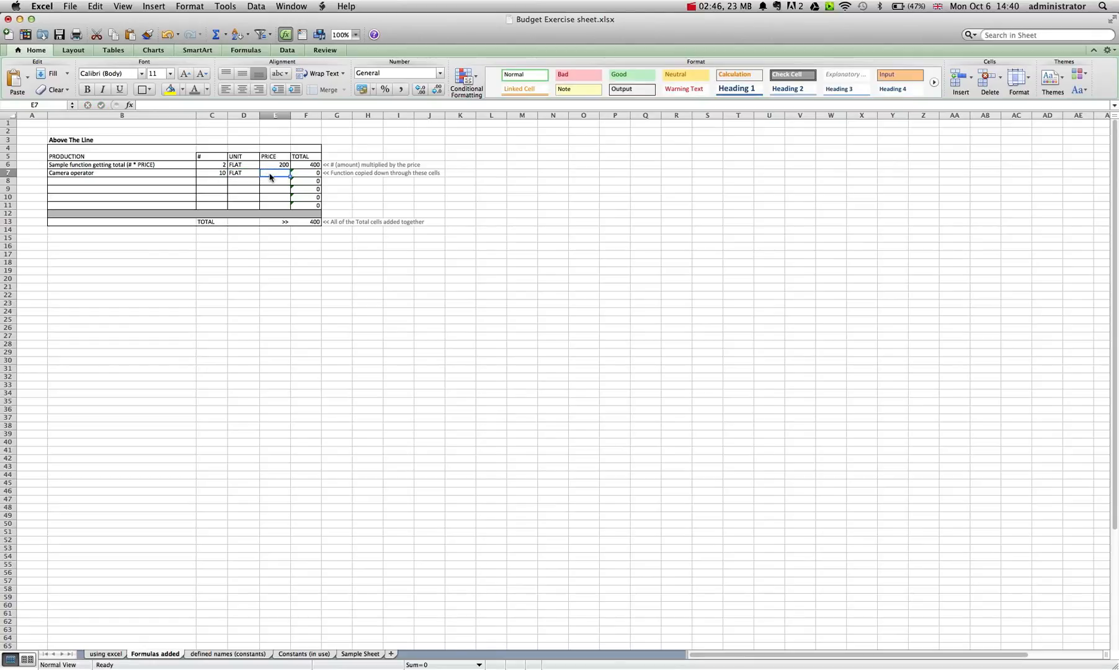
text(350)
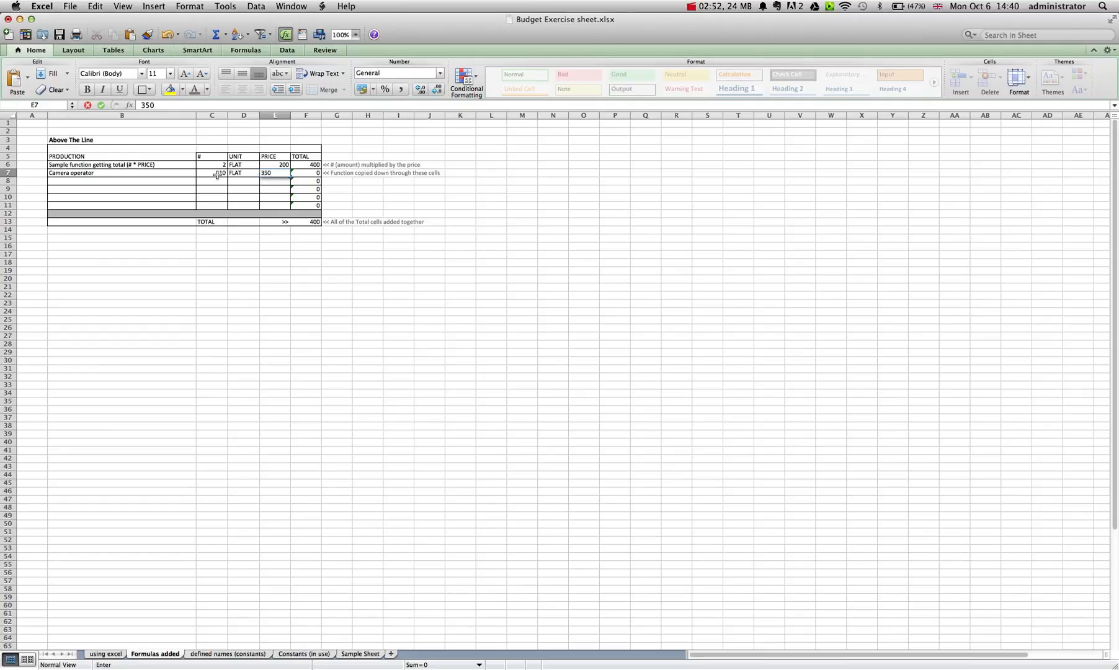
click(311, 173)
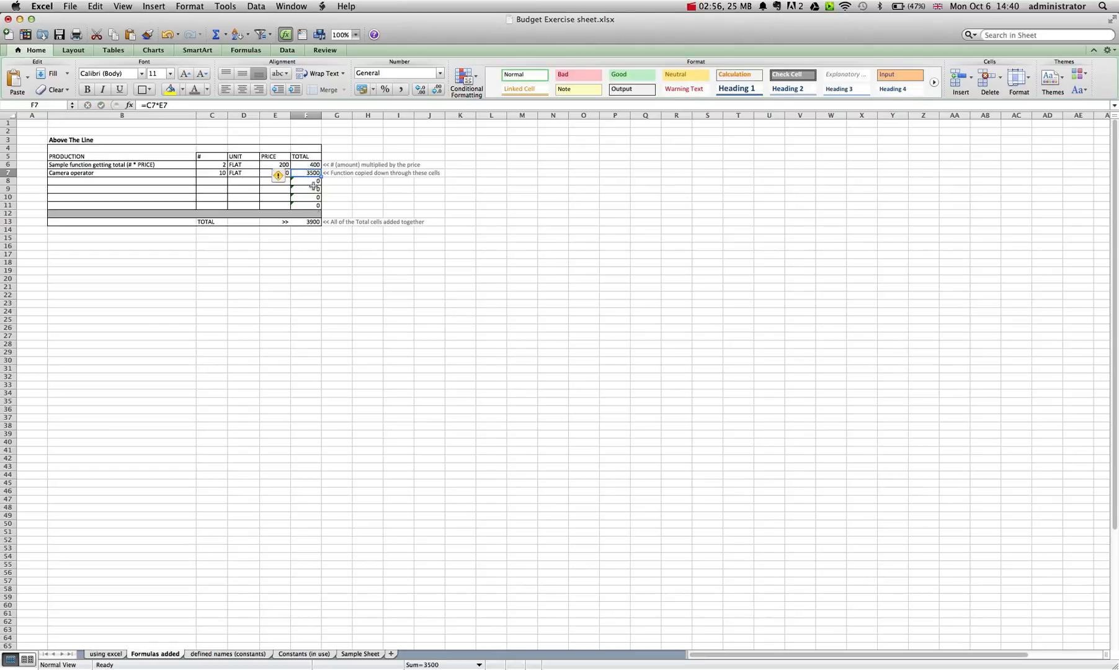
click(222, 174)
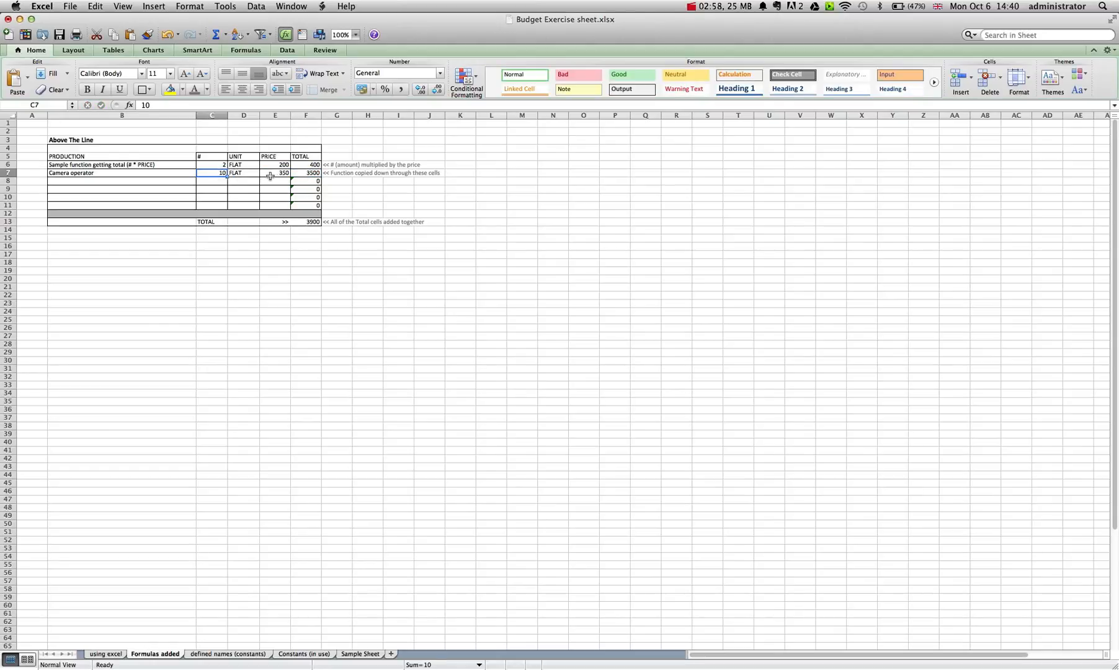
click(273, 176)
click(308, 174)
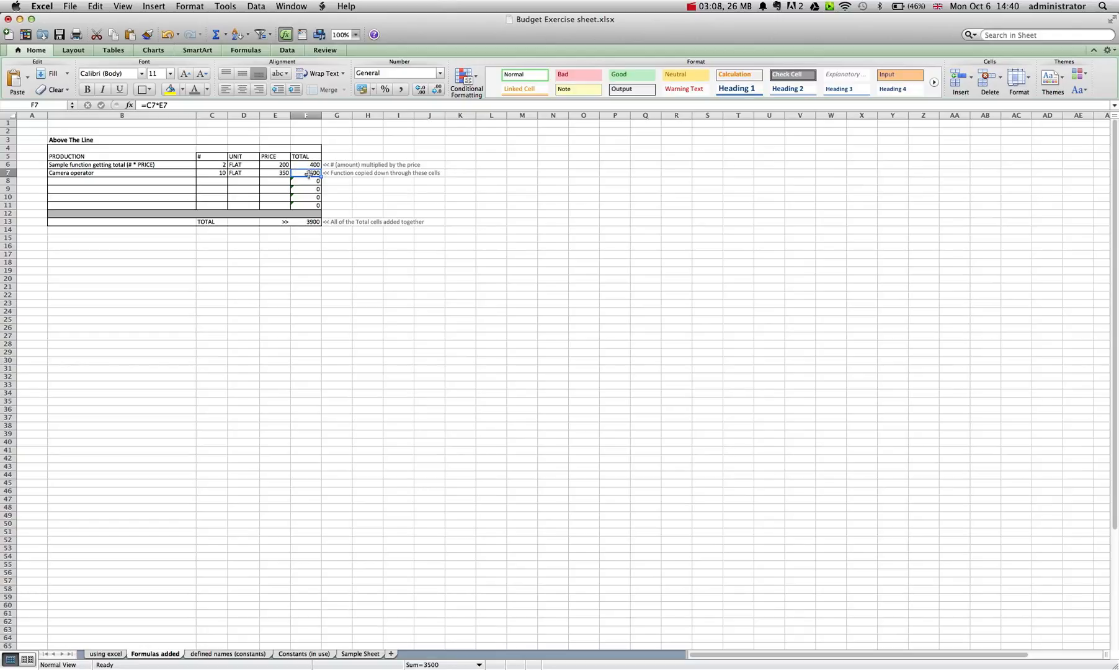
Fill in row 8 with Sound operator, # 7, unit FLAT and price 300.
click(73, 179)
text(Sound operator)
click(220, 183)
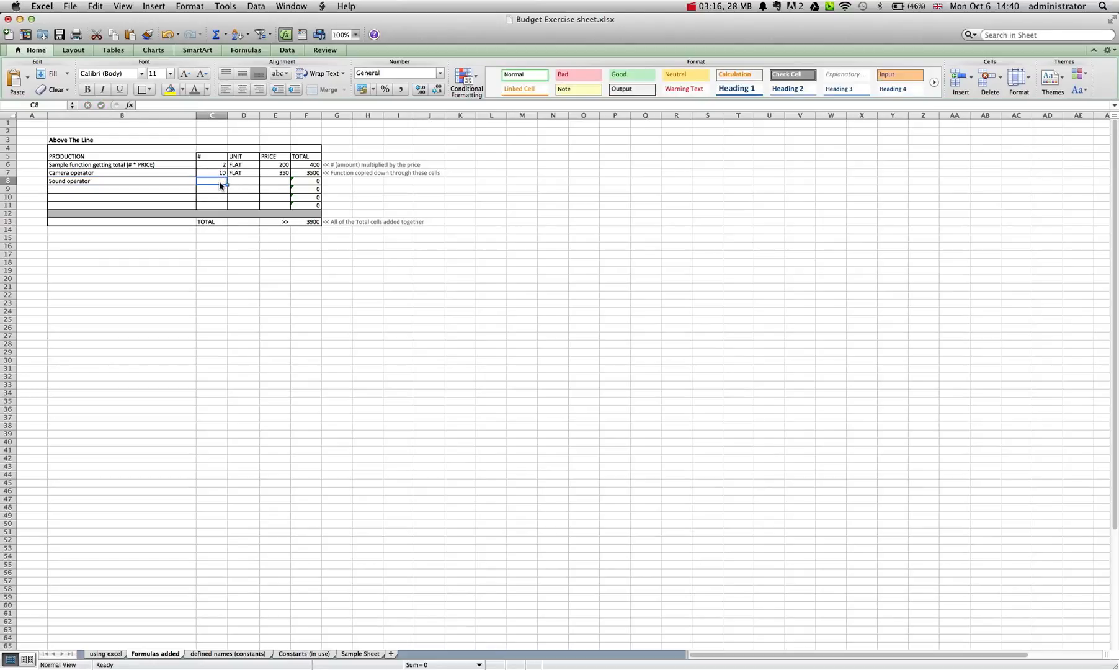
text(7)
click(236, 180)
text(FLAT)
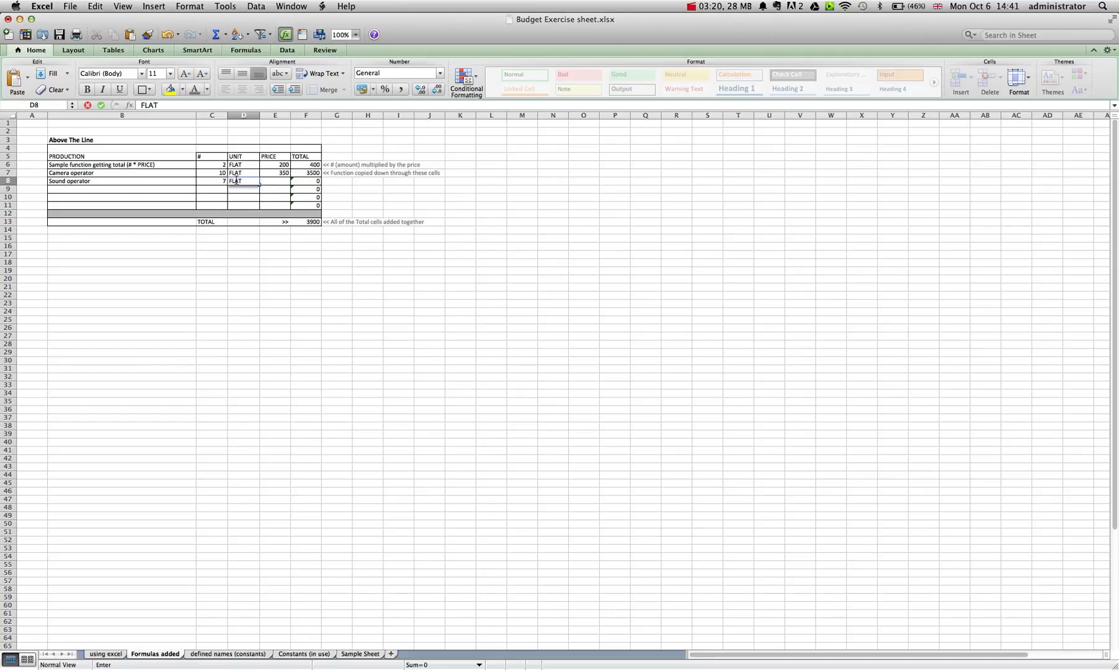
click(273, 181)
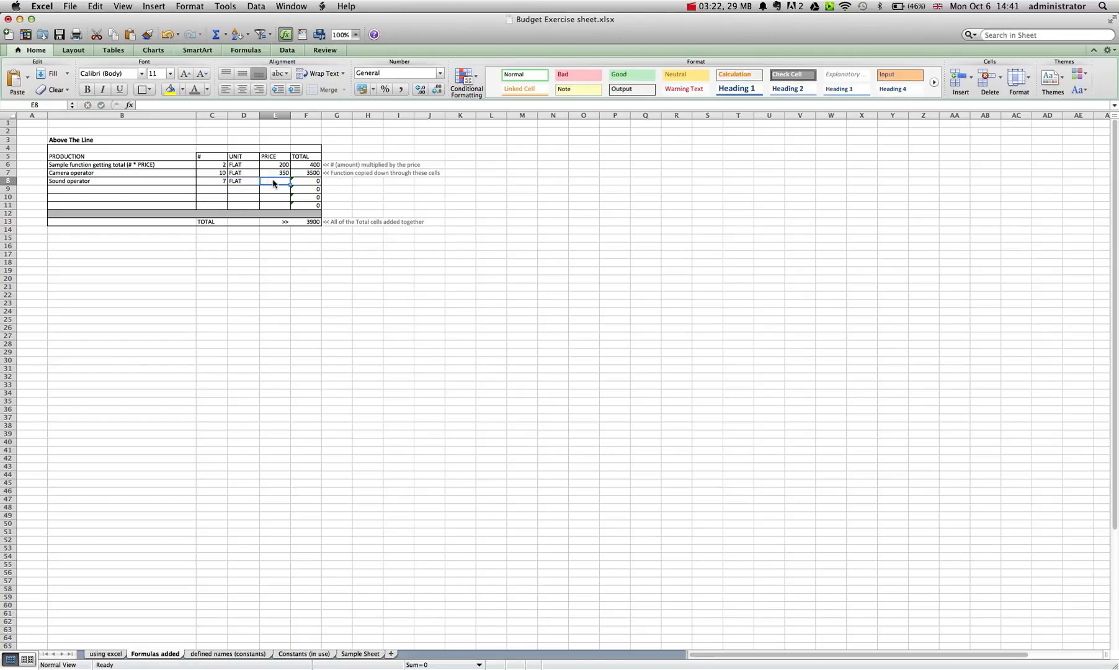
text(300)
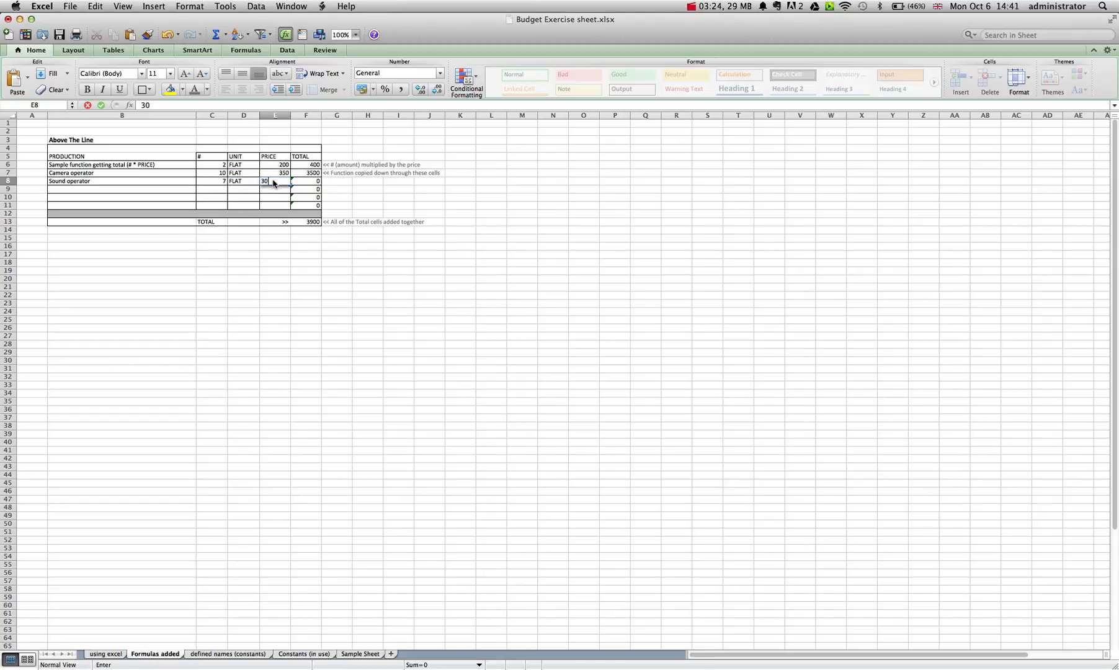
click(253, 182)
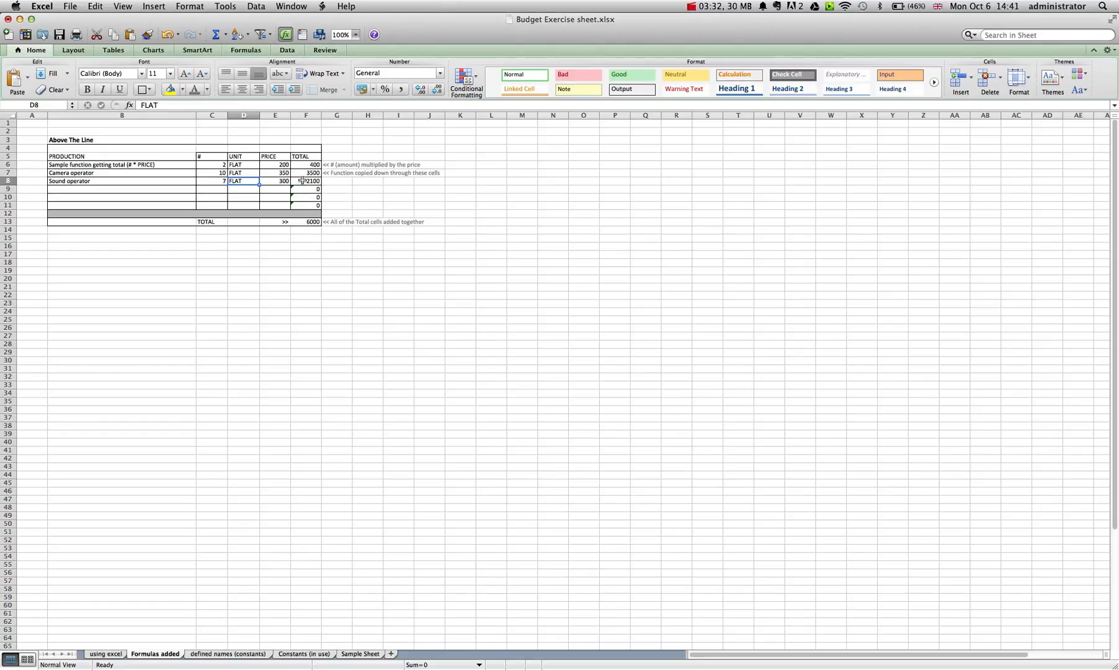
Re-enter the overall total in F13 as =SUM(F6:F11) and check the formula.
click(306, 222)
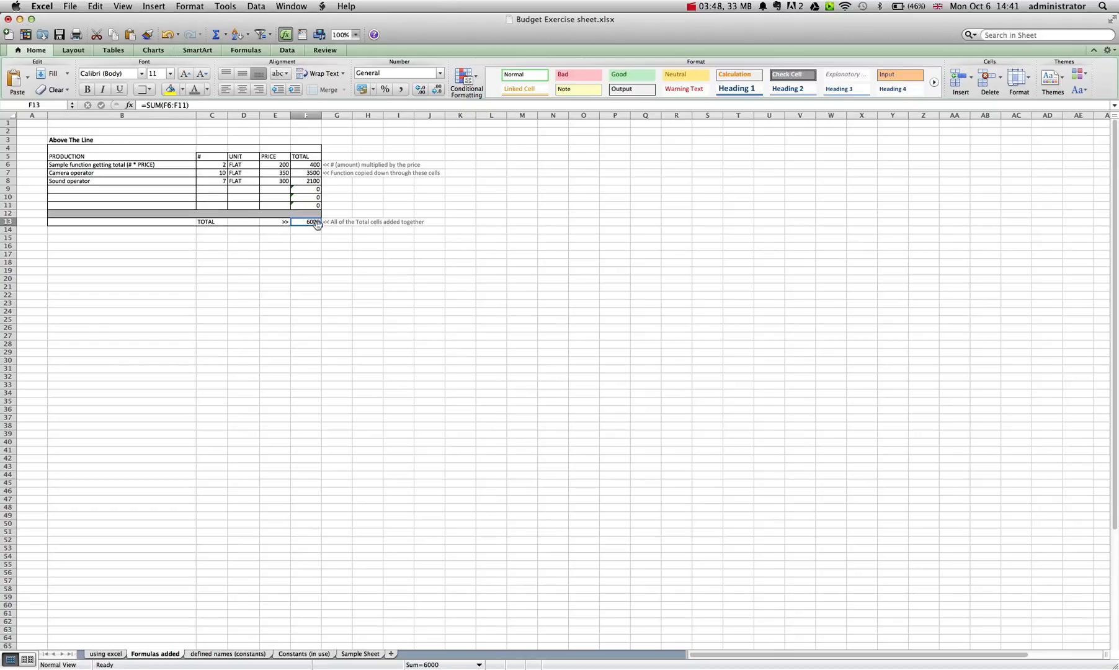
text(=)
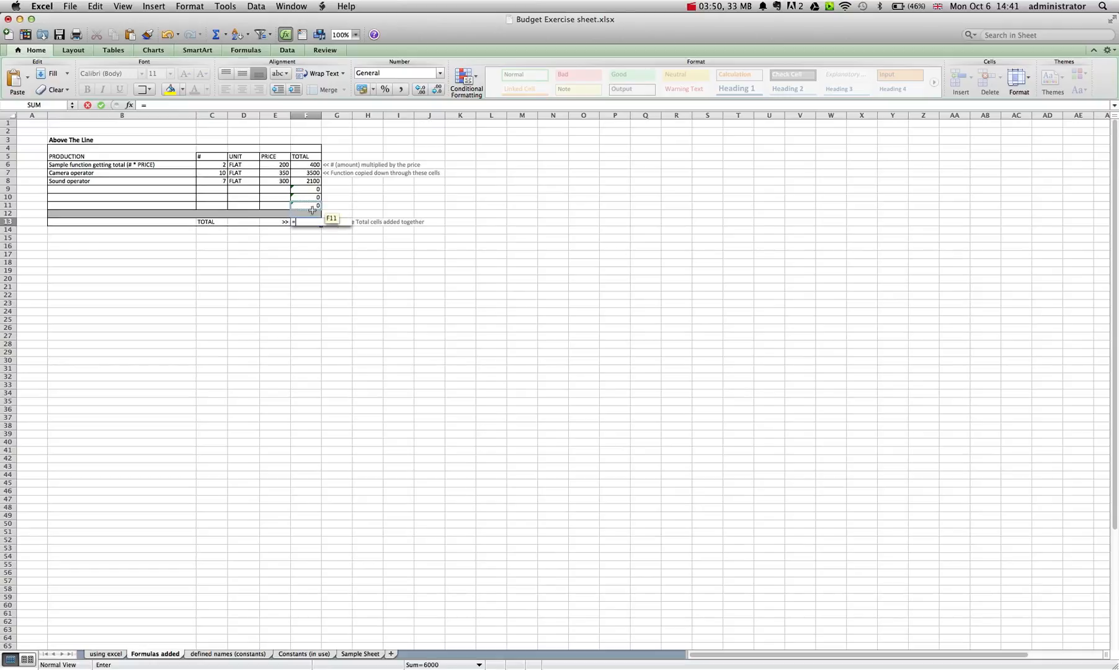
text(SUM()
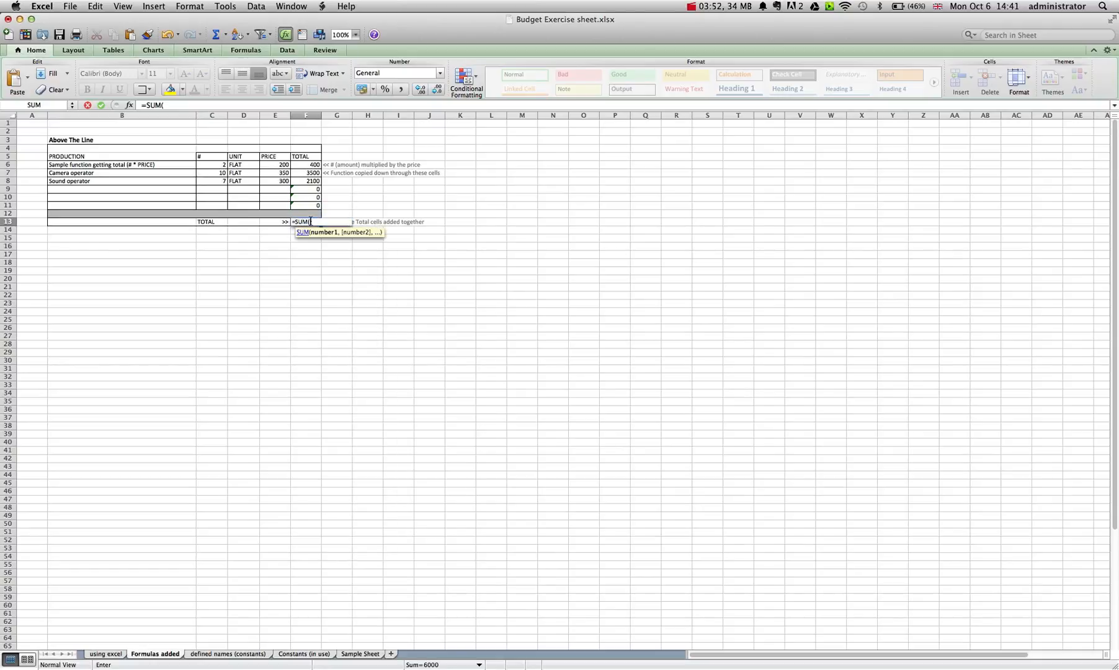
click(312, 168)
drag(310, 167, 309, 202)
key(Return)
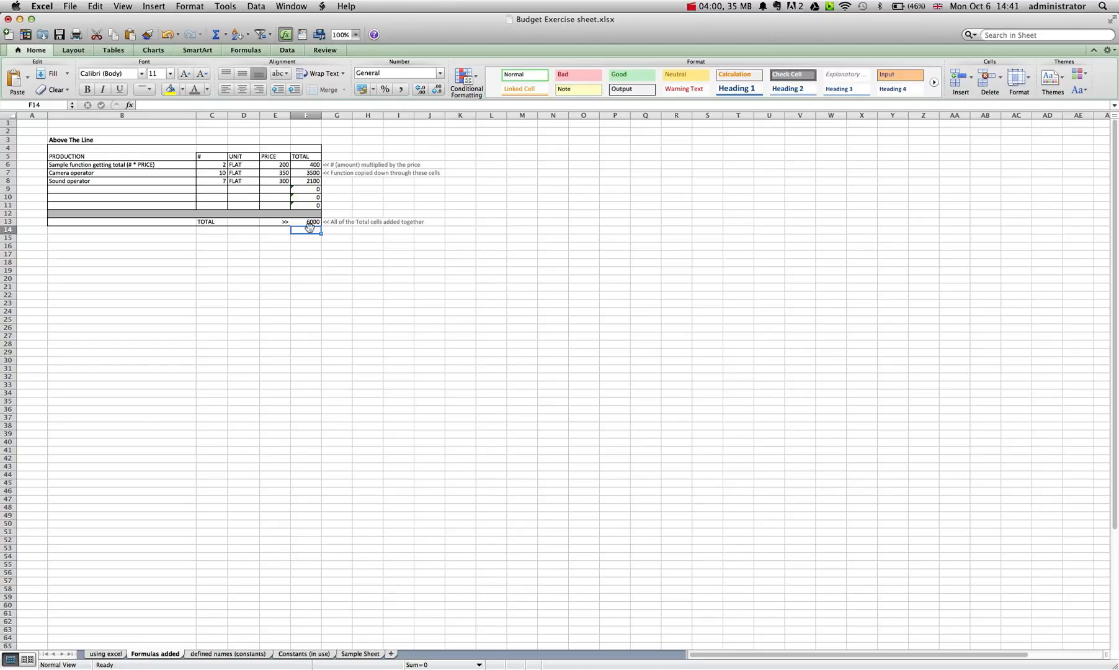
click(309, 222)
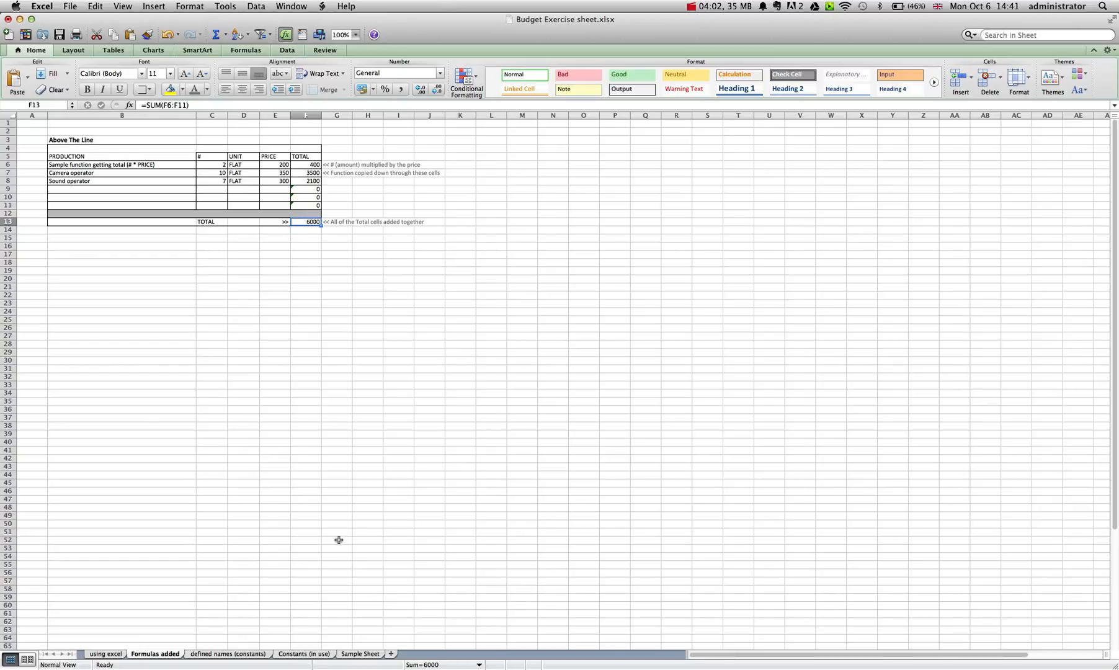
Look at the finished budget on the Sample Sheet worksheet and return to the Formulas added worksheet.
click(356, 654)
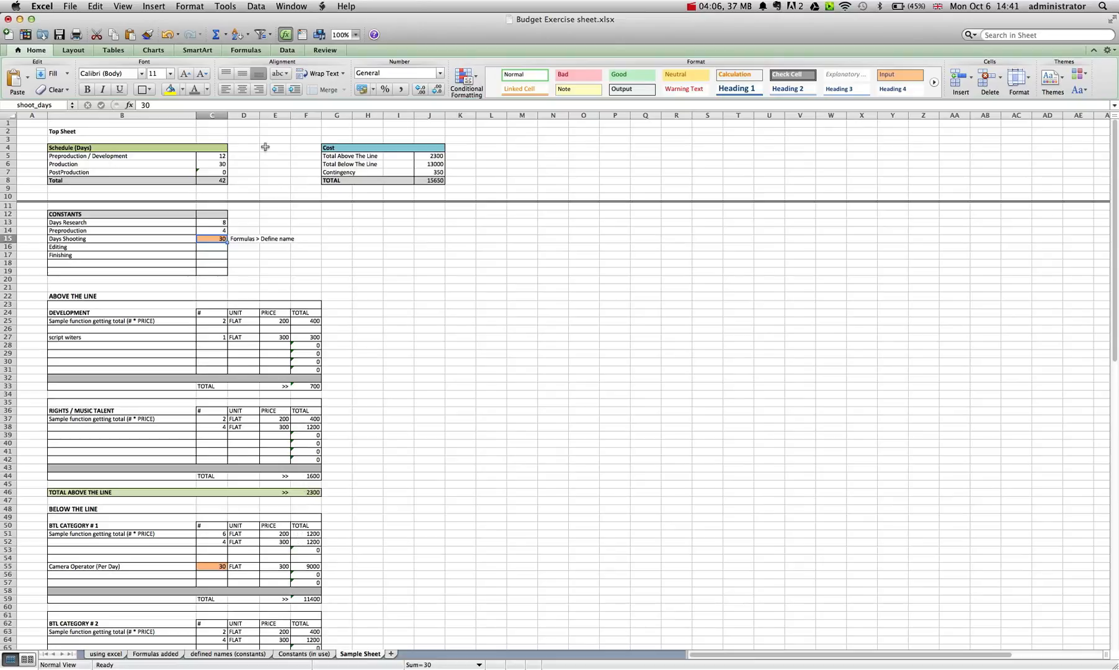
click(207, 654)
click(173, 654)
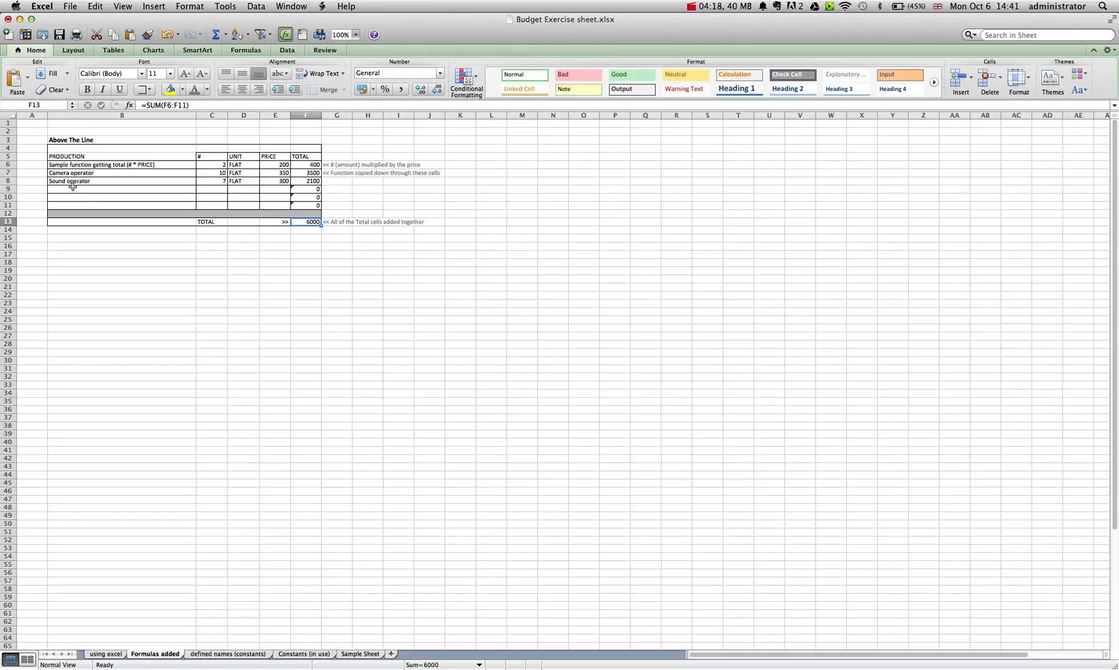
Insert a blank table row at B9:F9, shifting the existing cells down.
drag(68, 189, 302, 189)
right_click(184, 189)
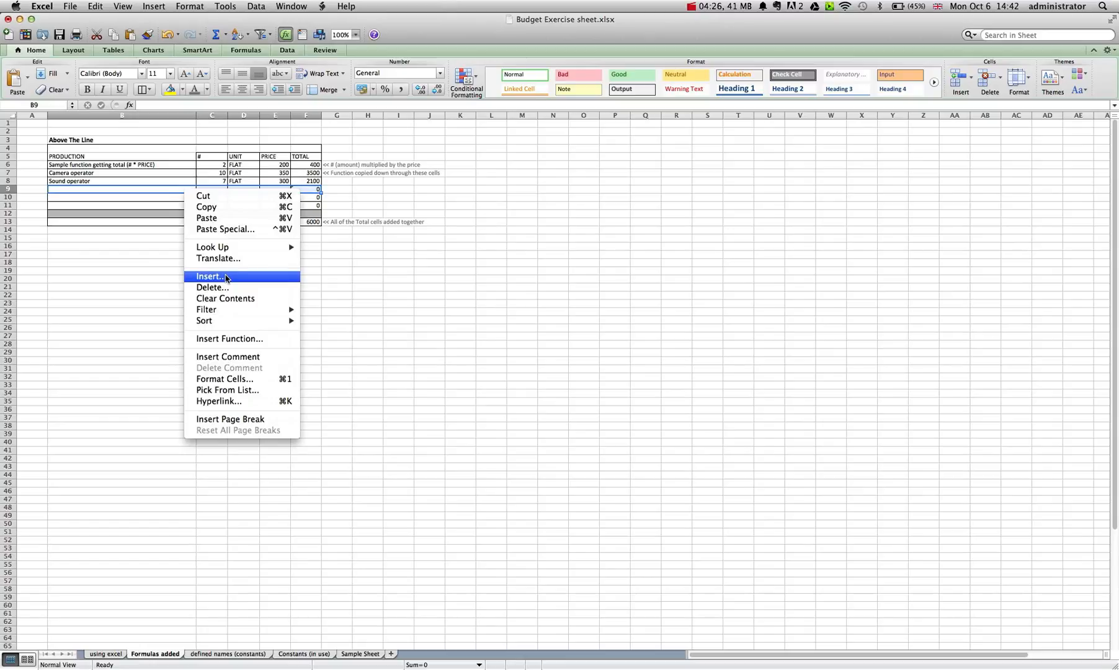
click(225, 277)
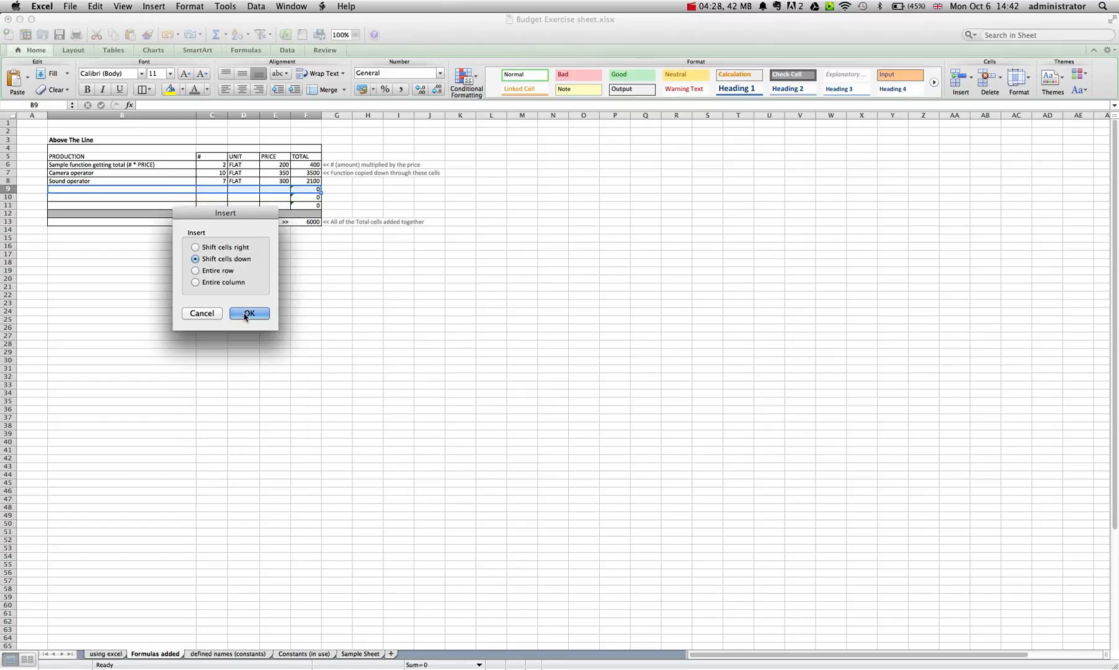
click(247, 315)
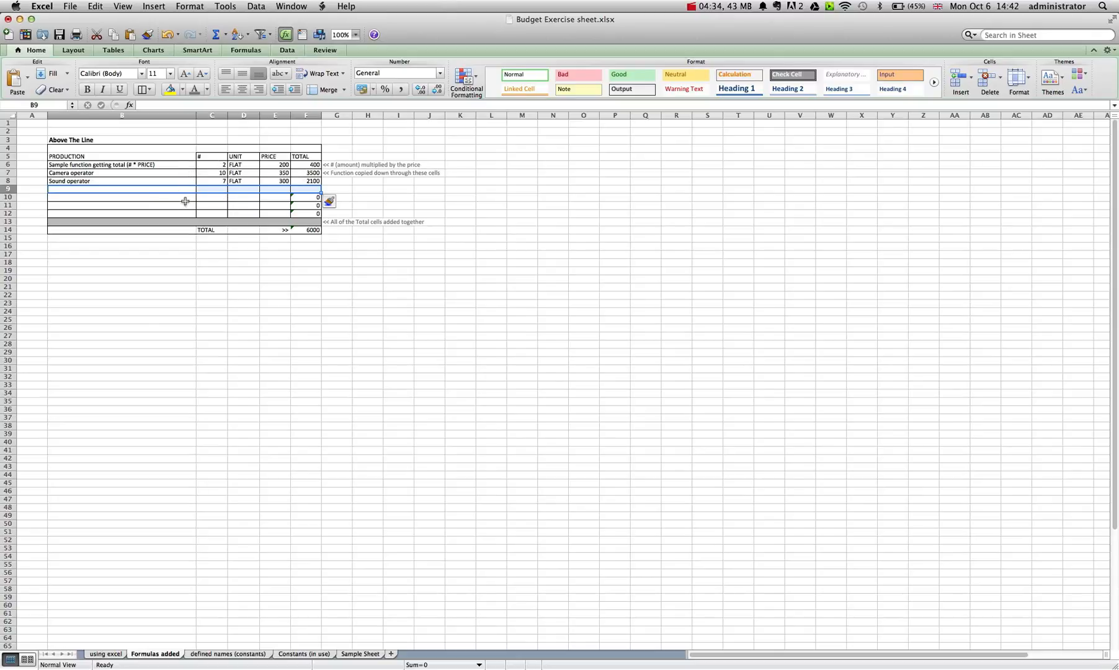
Copy the total formula from F8 into the inserted row's F9 and check the SUM formula in F14.
click(307, 182)
click(307, 188)
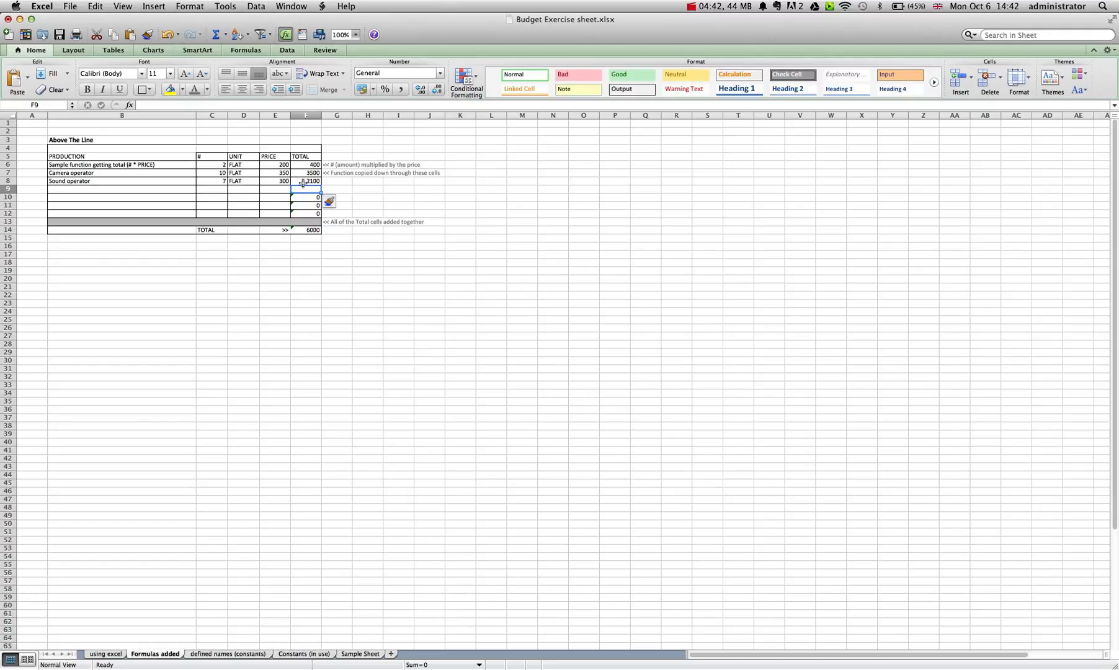
click(308, 182)
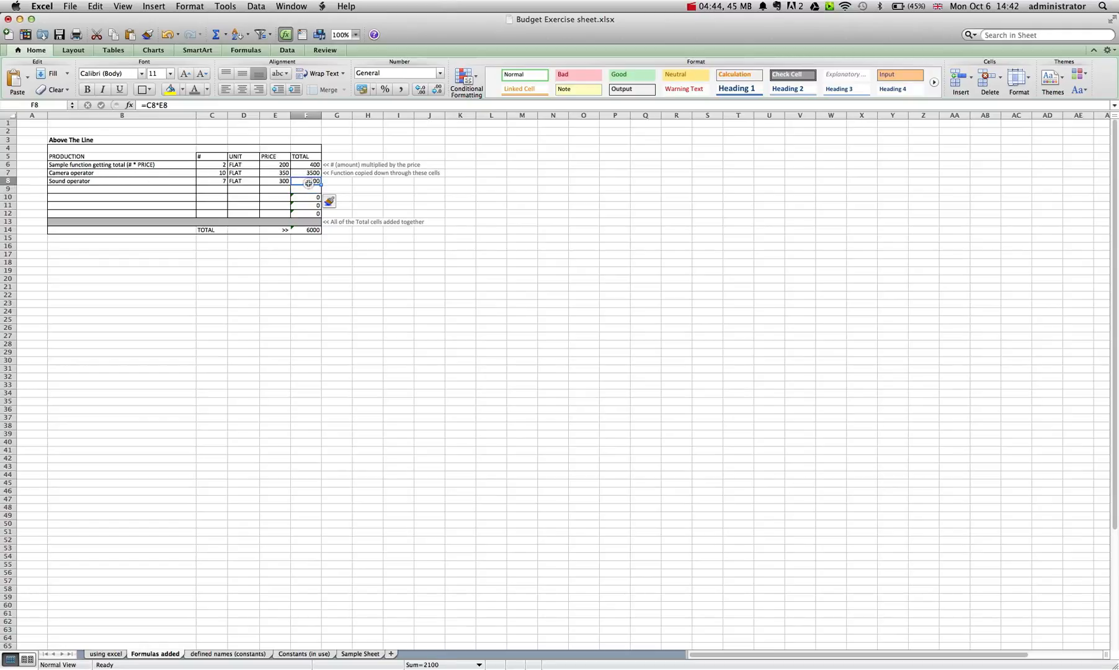
drag(320, 184, 320, 193)
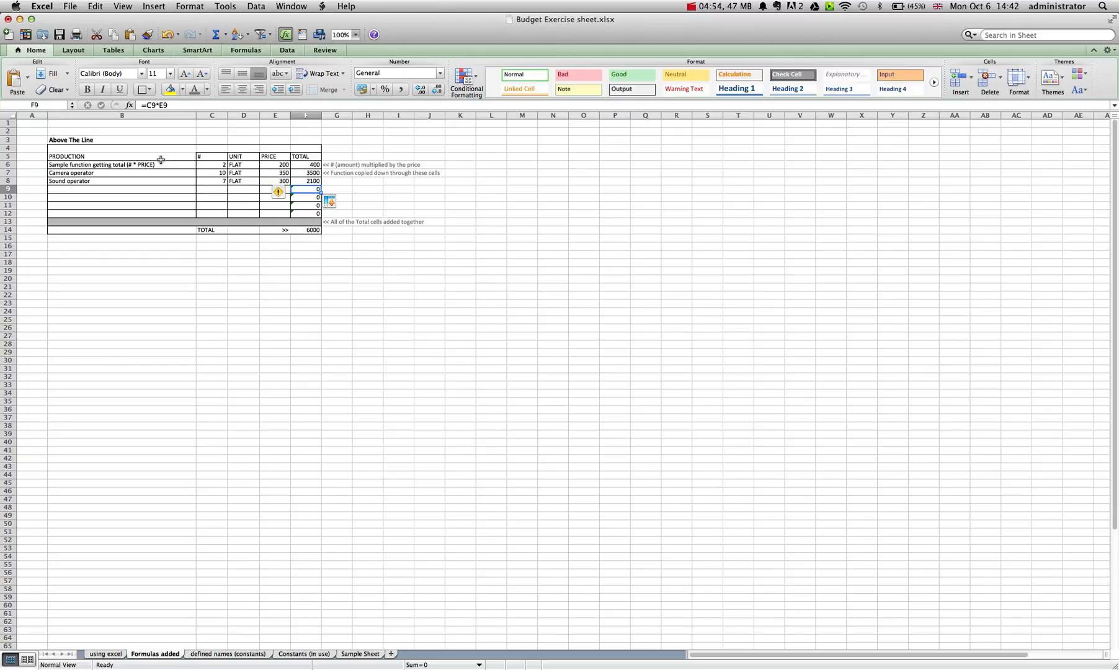
click(304, 230)
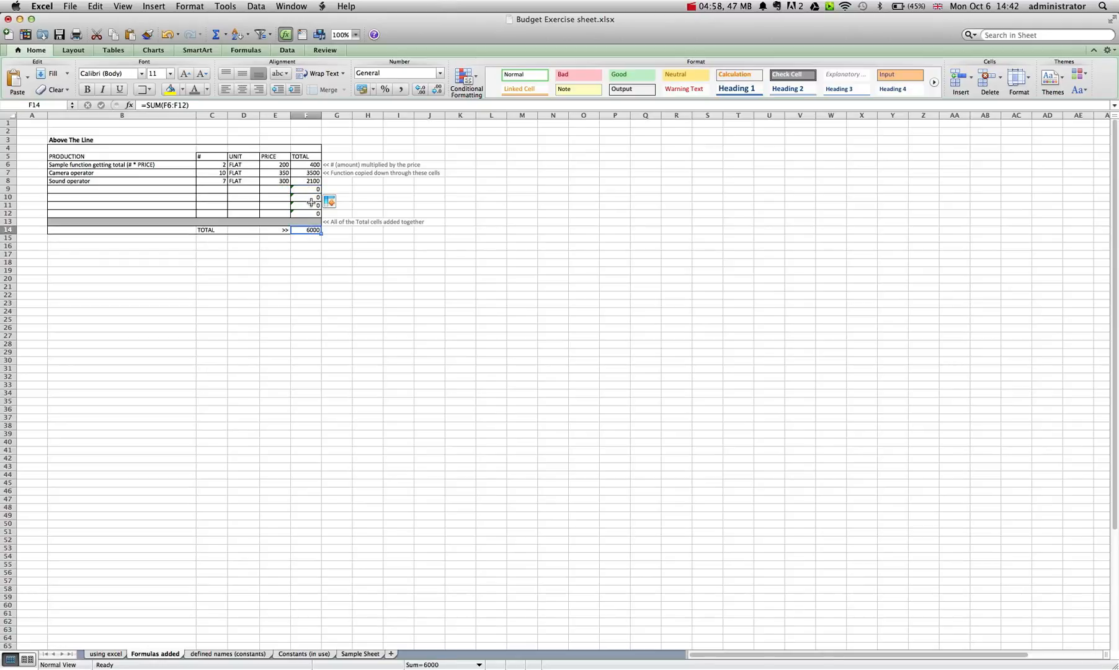
click(105, 654)
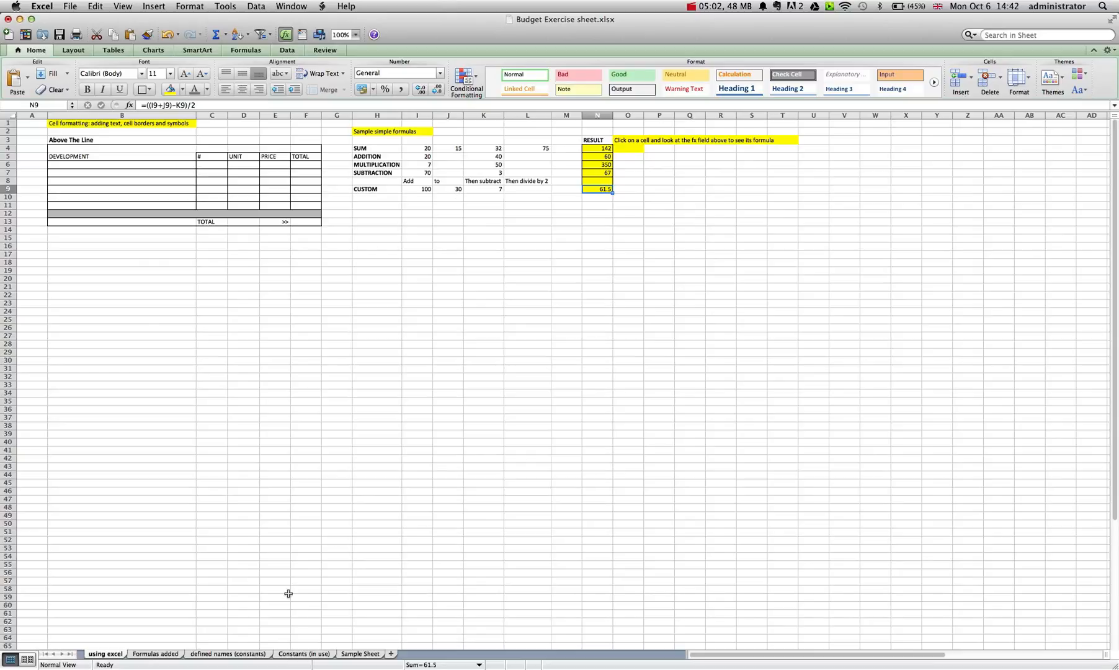
click(160, 655)
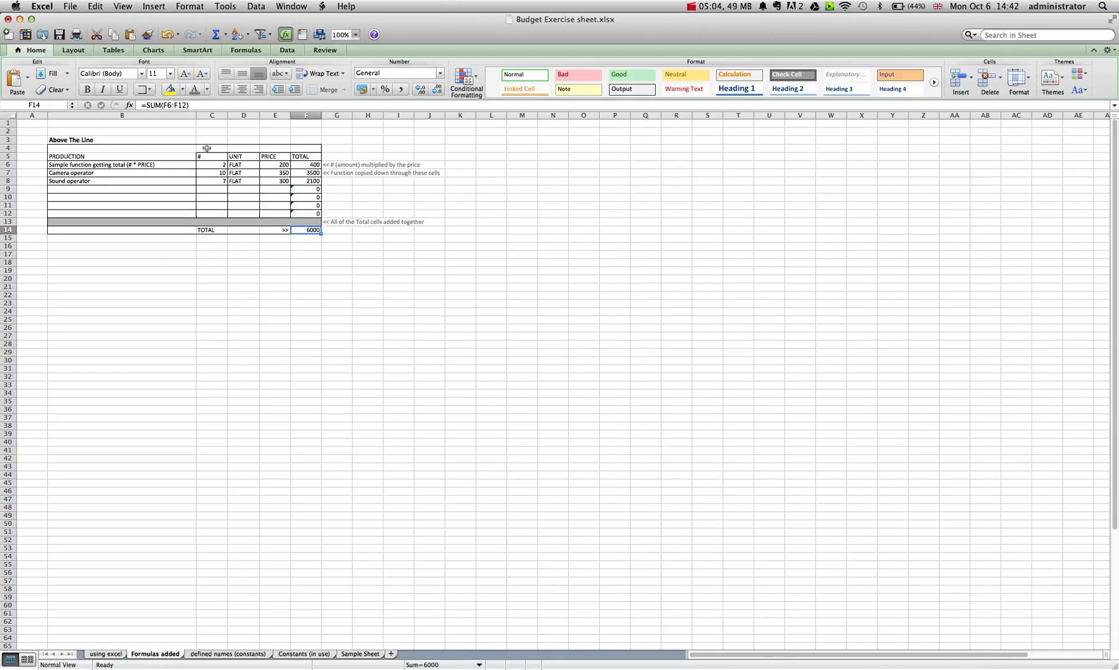